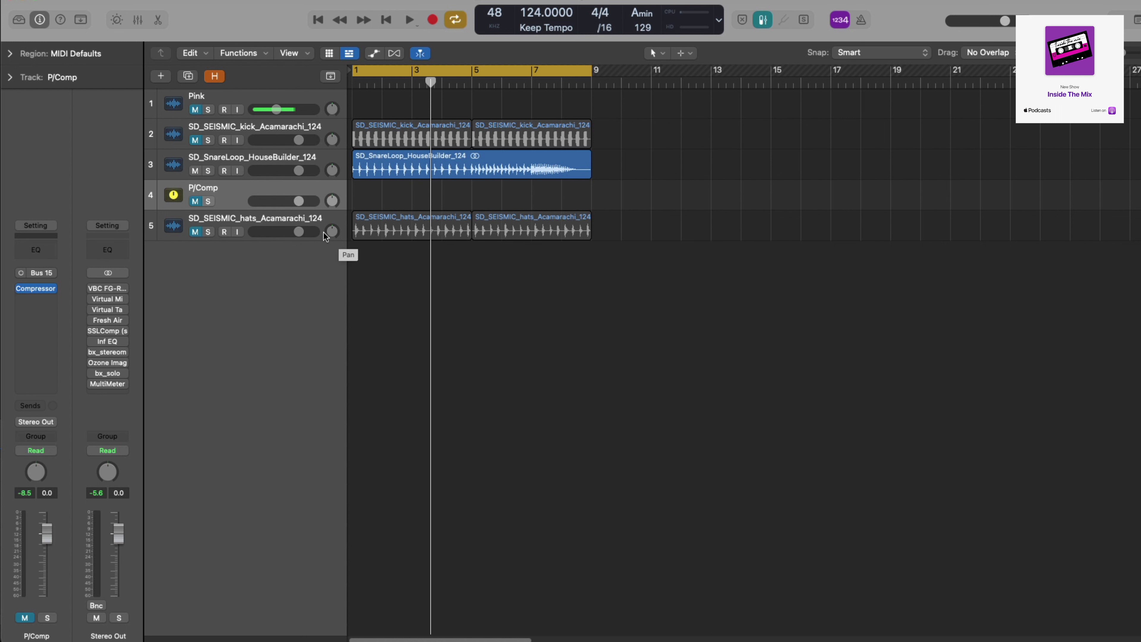
Step: Move the cycle range's end from bar 9 to bar 5 while auditioning the loop
key("space")
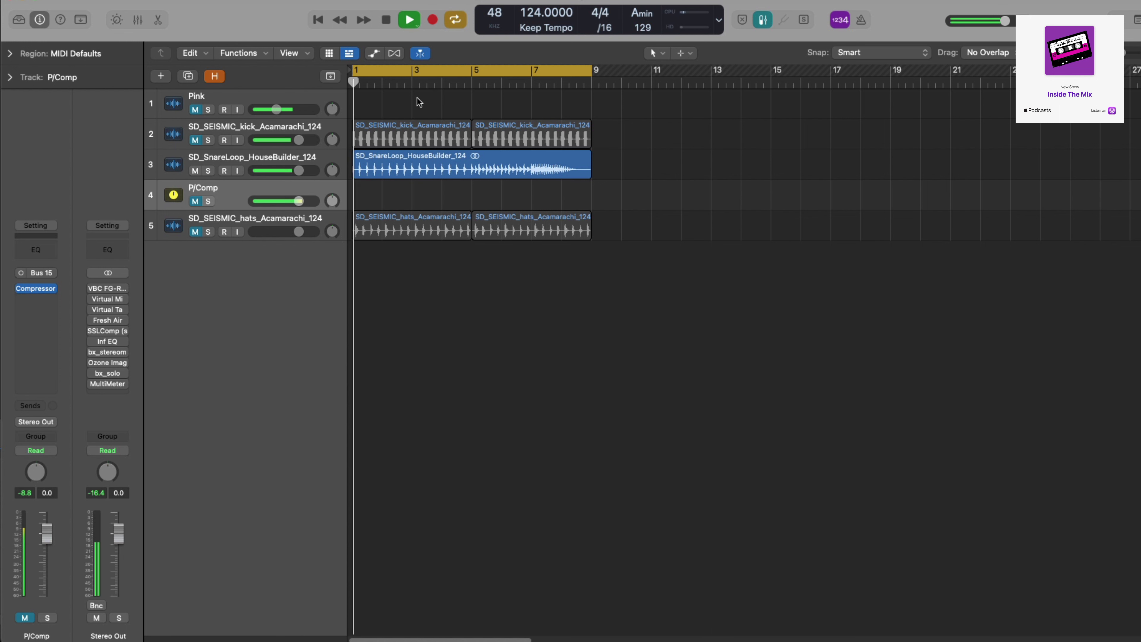
left_click_drag(588, 74, 472, 74)
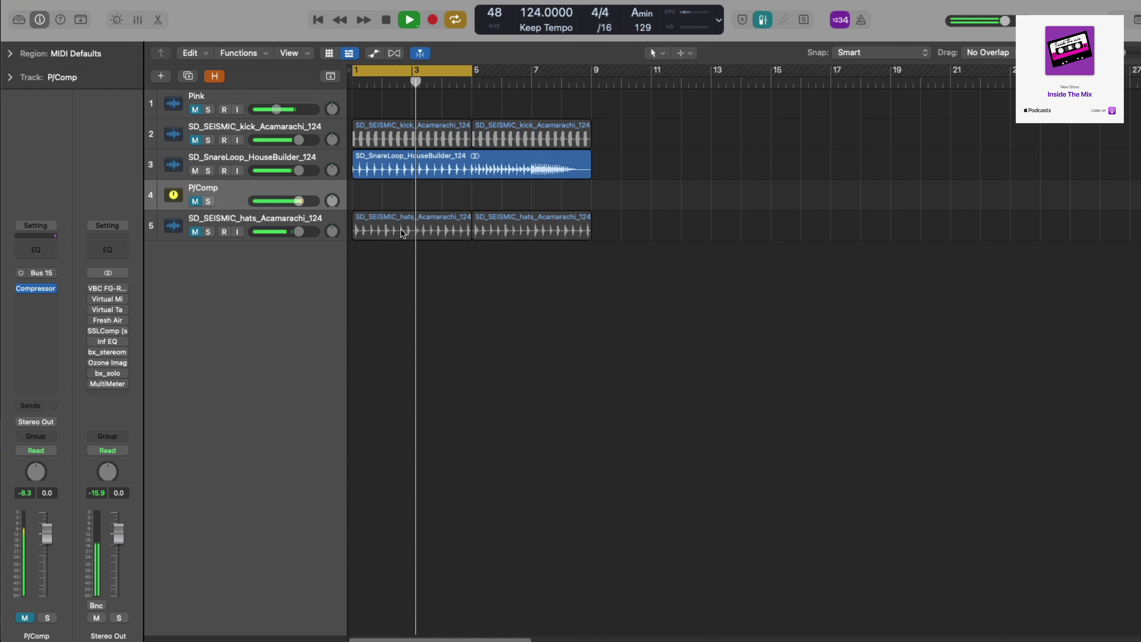
key("space")
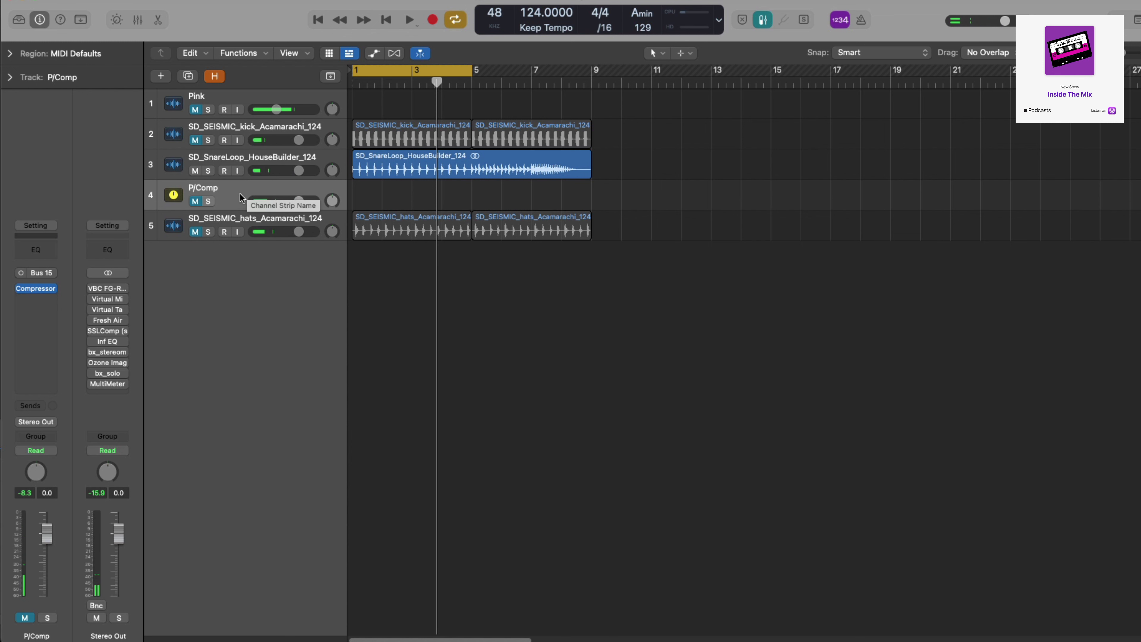
Step: Open the P/Comp Studio FET compressor and turn Attack and Release to their minimums (5 ms release)
left_click(35, 288)
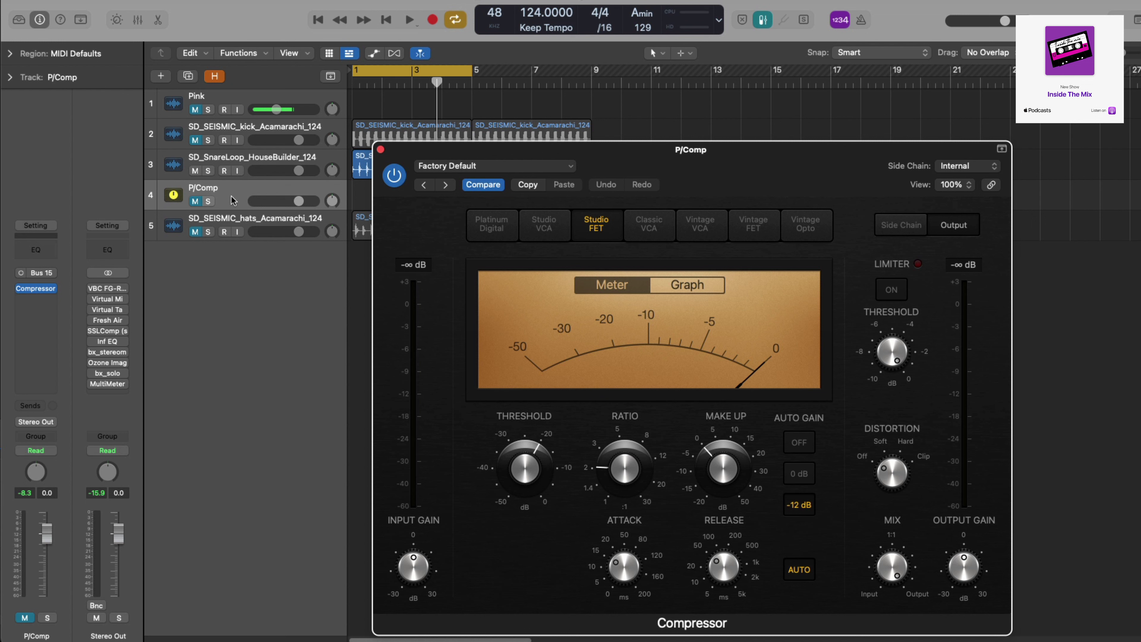
key("space")
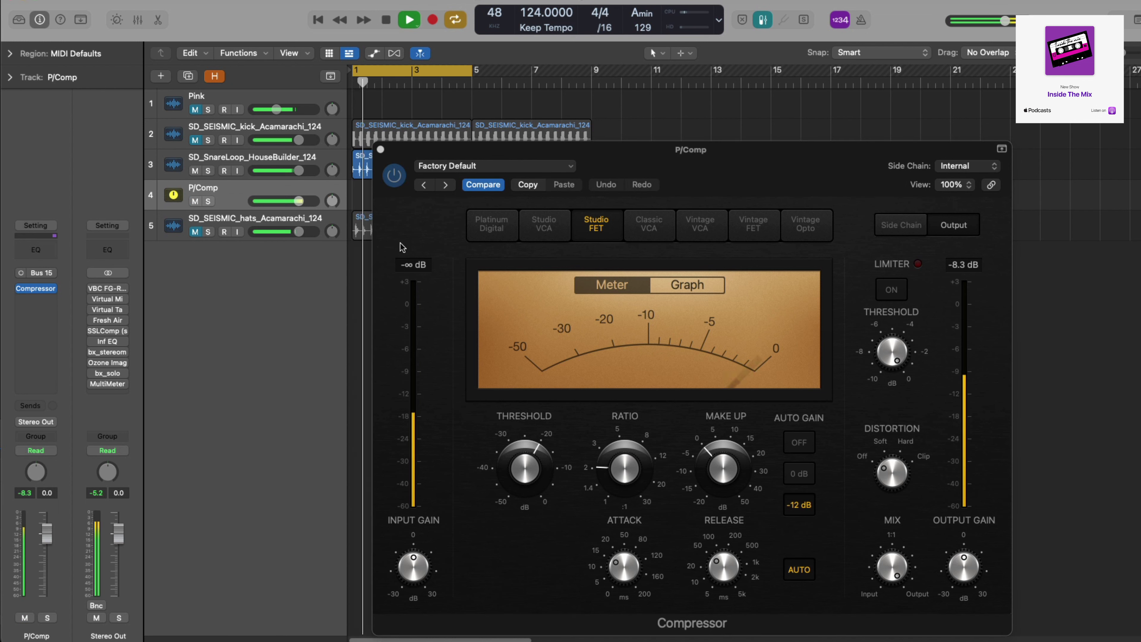
key("space")
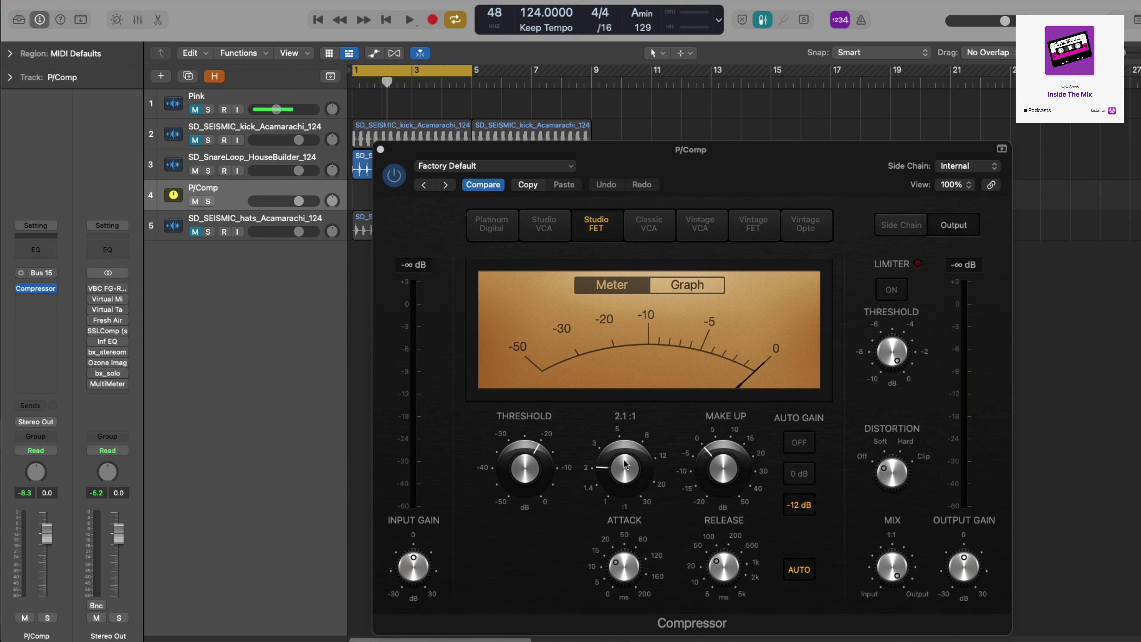
left_click_drag(629, 564, 629, 604)
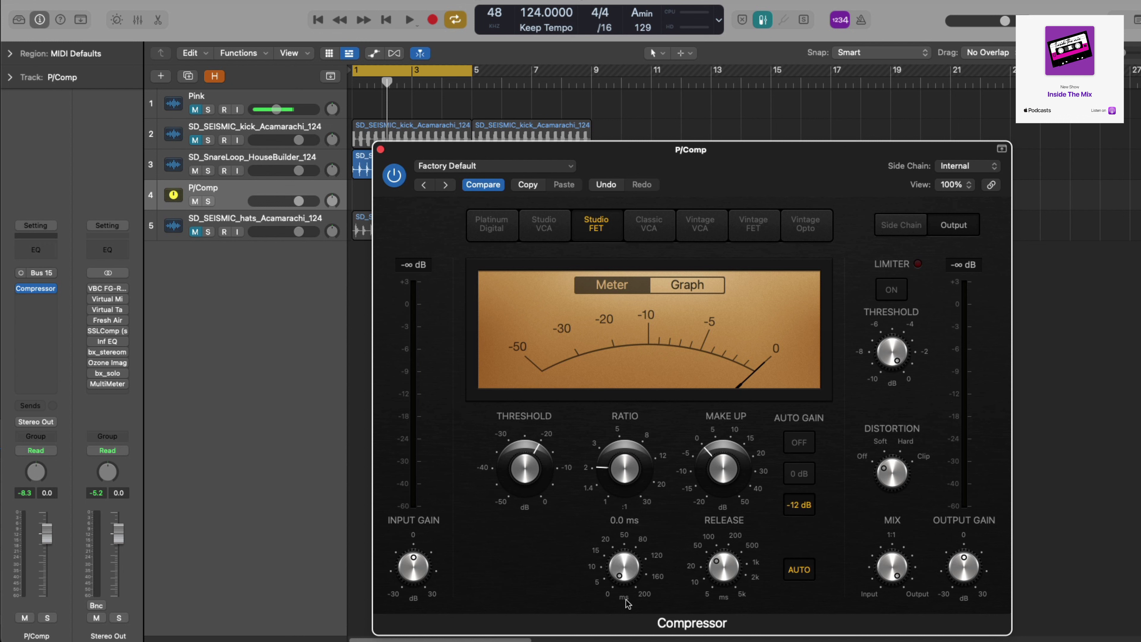
left_click_drag(718, 584, 716, 623)
Step: Set Auto Gain to OFF, Ratio to 2.6:1 and Threshold to -24 dB during playback
left_click(804, 505)
left_click(800, 446)
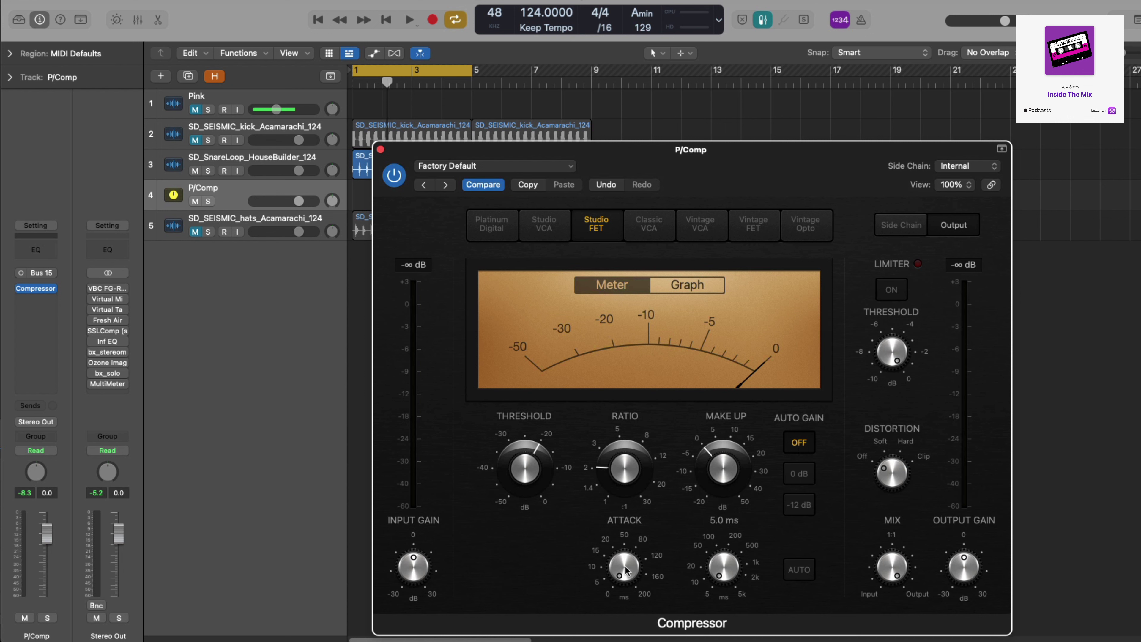
left_click_drag(626, 482, 625, 465)
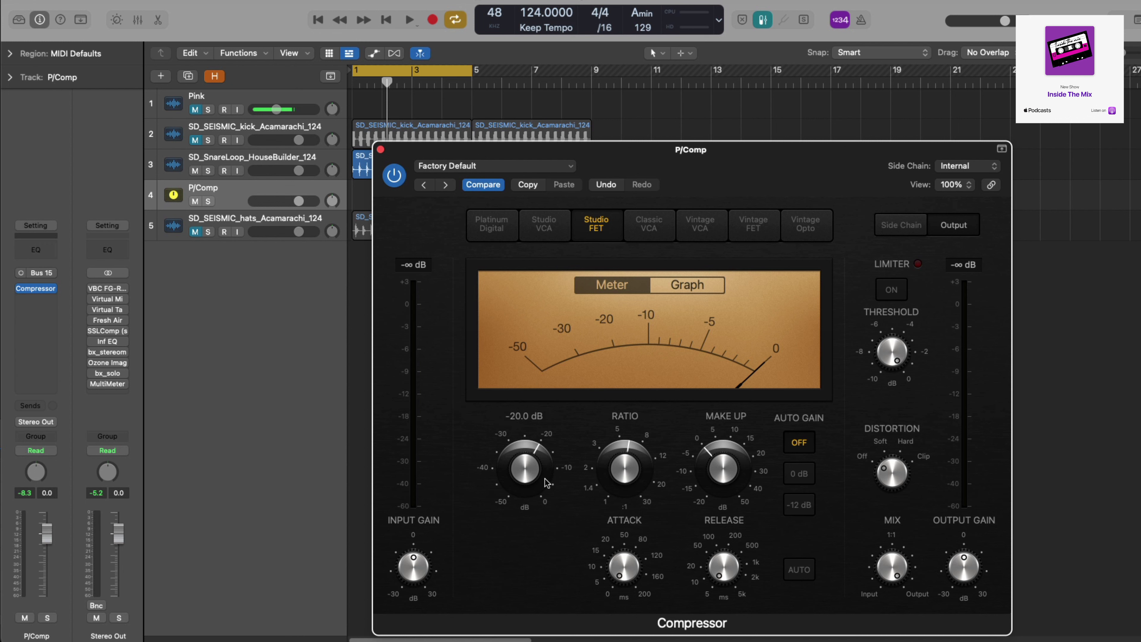
key("space")
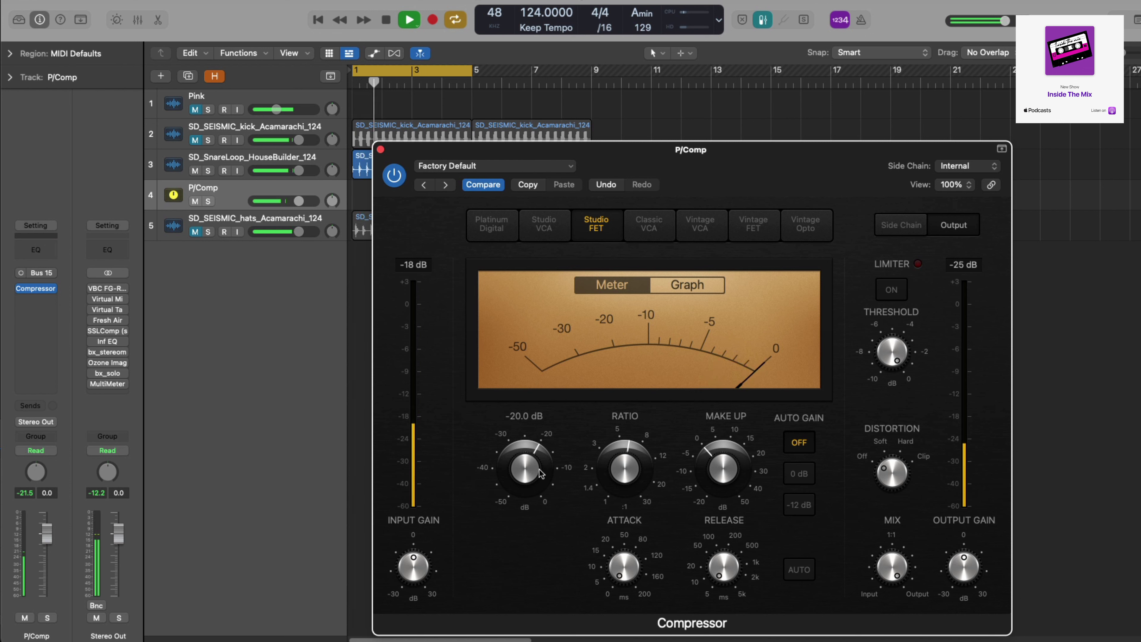
left_click_drag(535, 468, 527, 483)
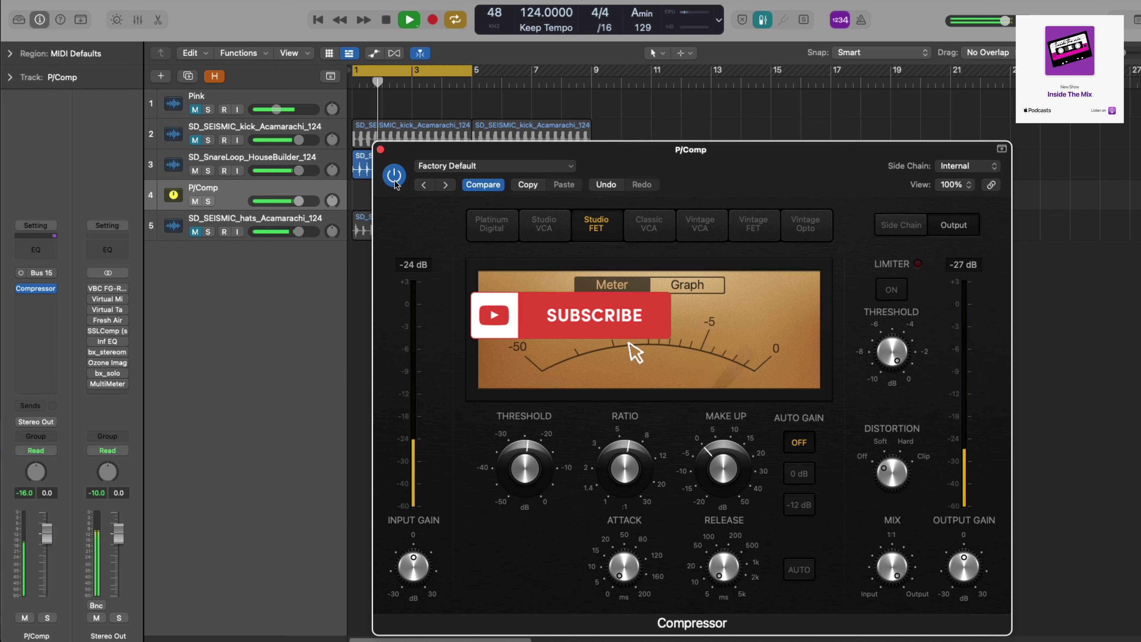
Step: Raise make-up gain to 7.0 dB, A/B the compressor bypassed, then leave it bypassed
mouse_move(692, 486)
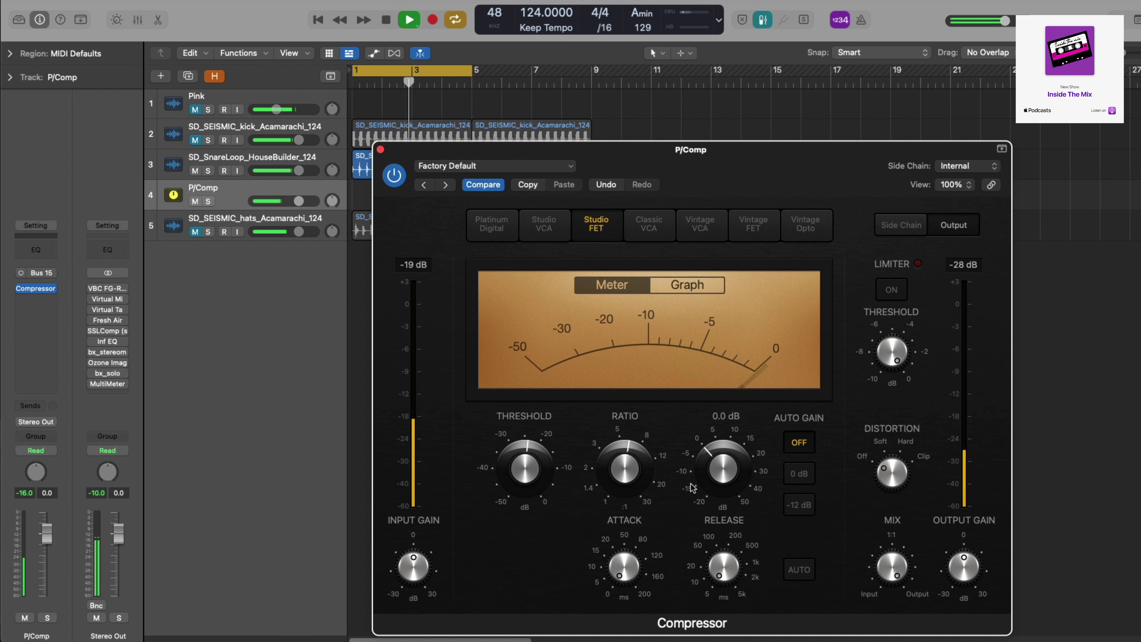
left_click_drag(723, 481, 722, 452)
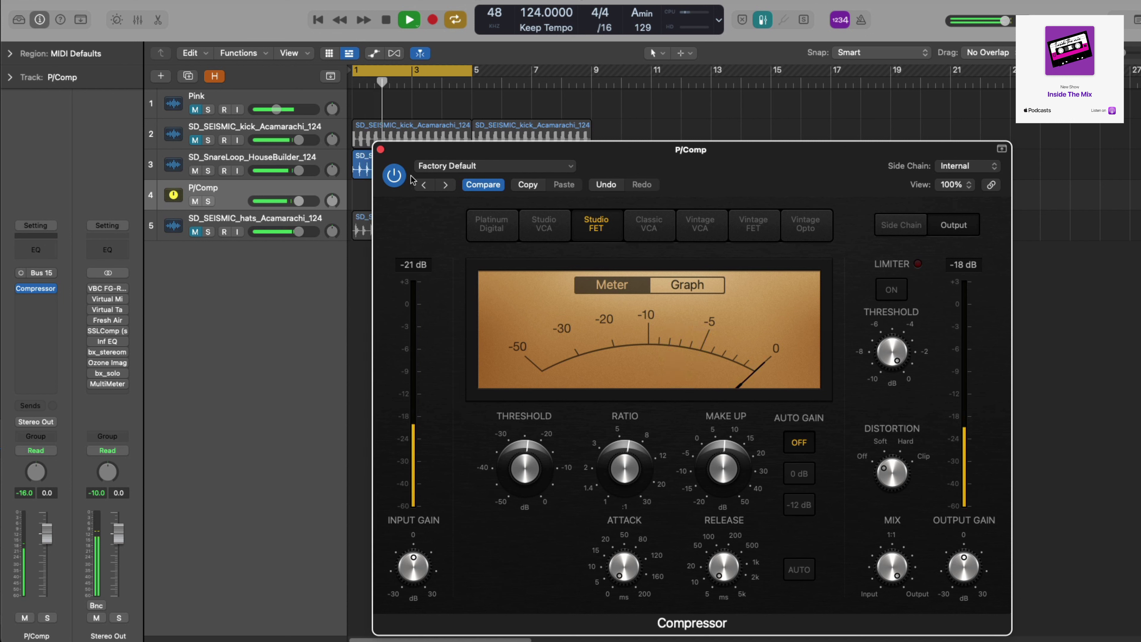
left_click(398, 175)
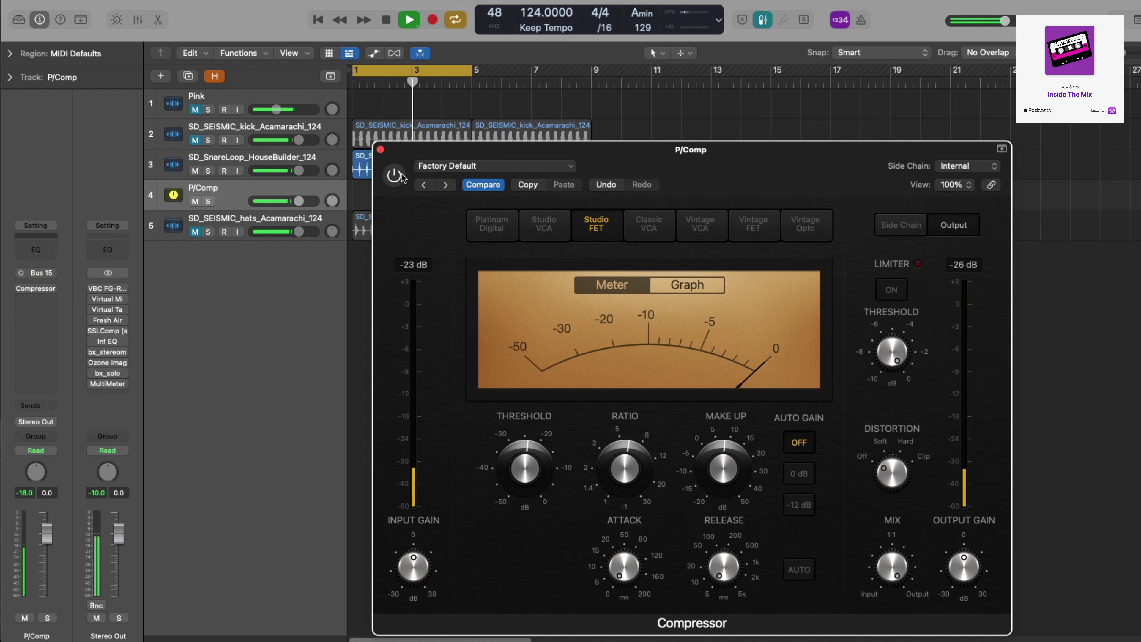
left_click(397, 175)
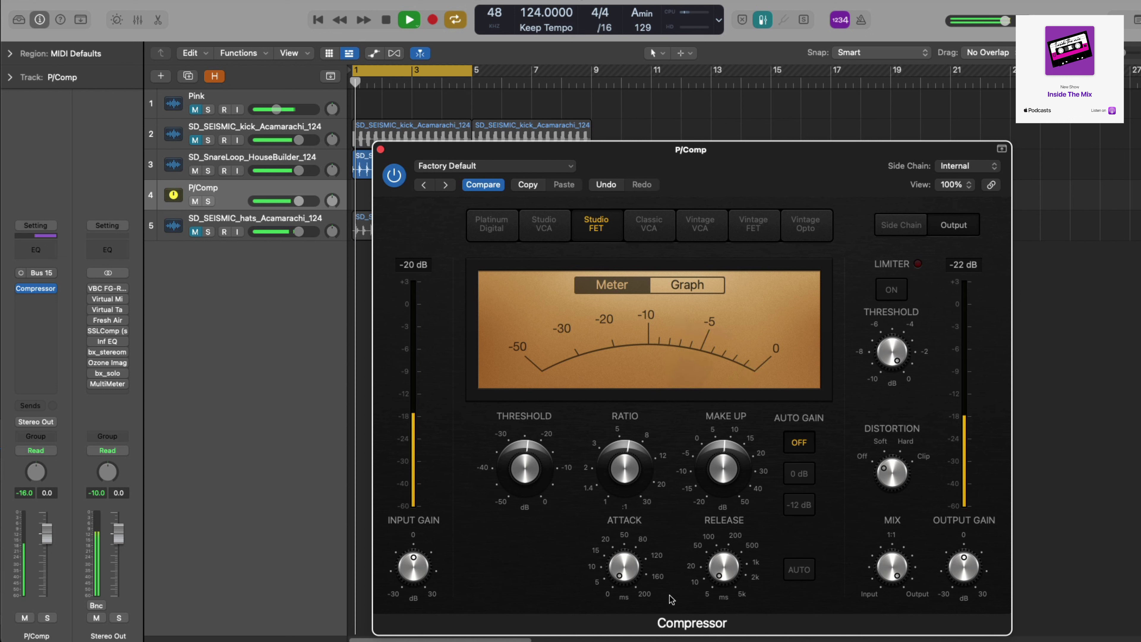
mouse_move(723, 577)
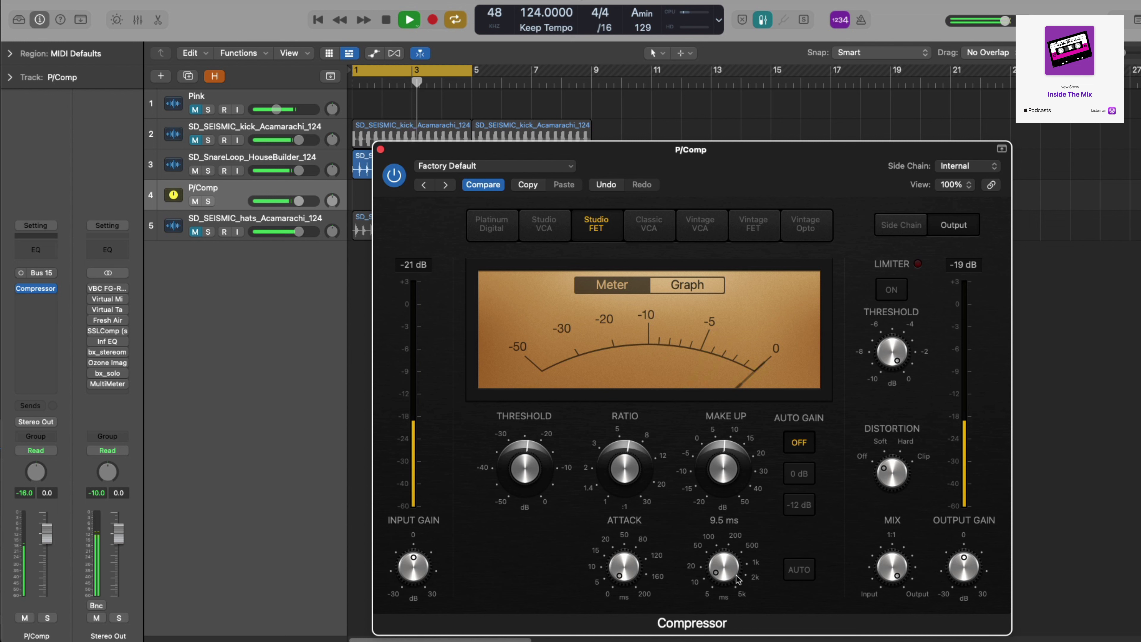
left_click(394, 175)
Step: Re-enable the compressor and bring the P/Comp fader up from -∞ to -8.0 dB
key("space")
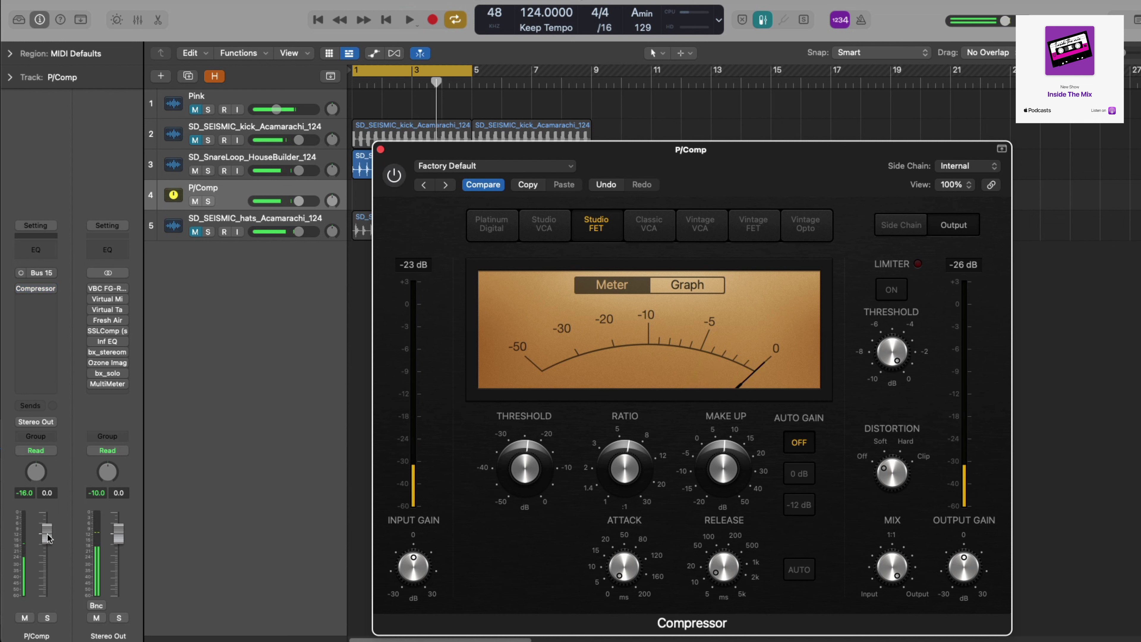
left_click_drag(48, 537, 48, 600)
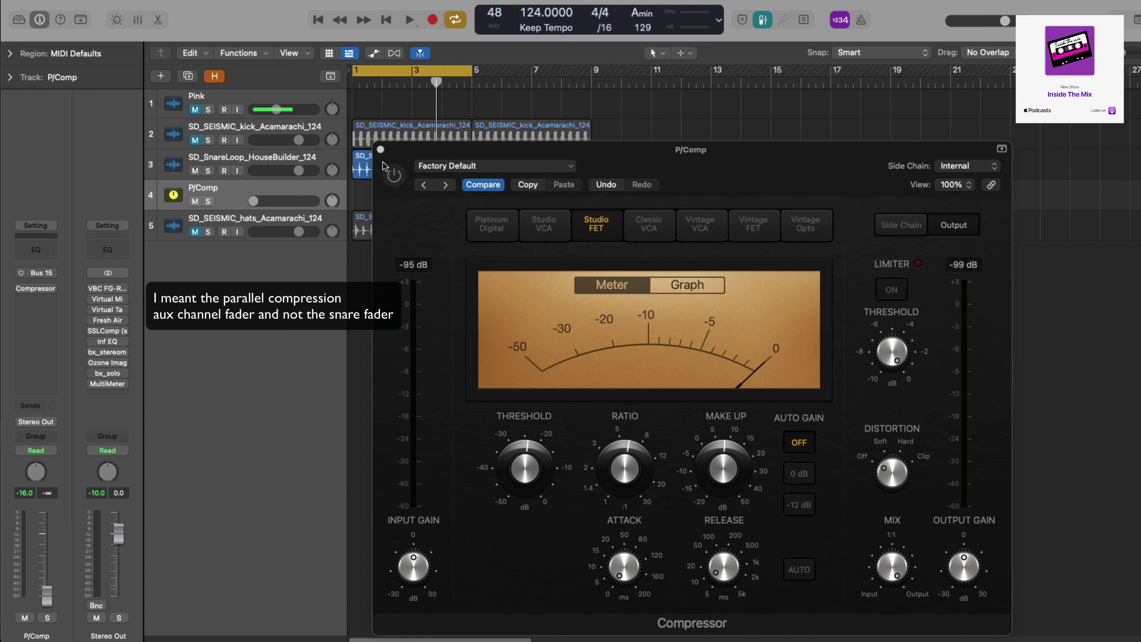
left_click(394, 176)
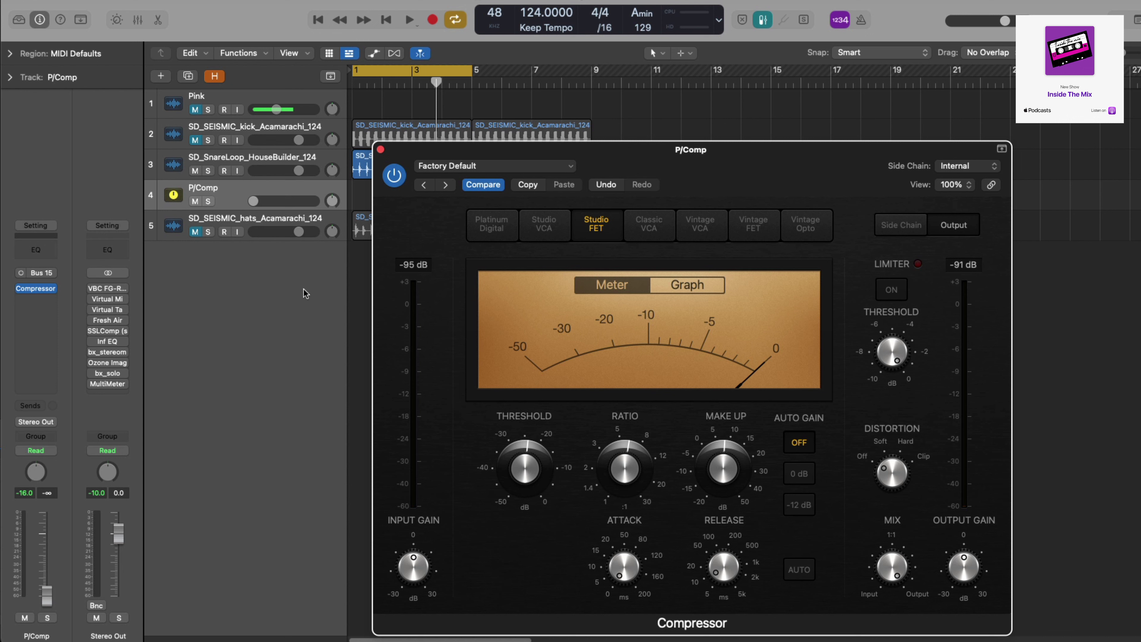
key("space")
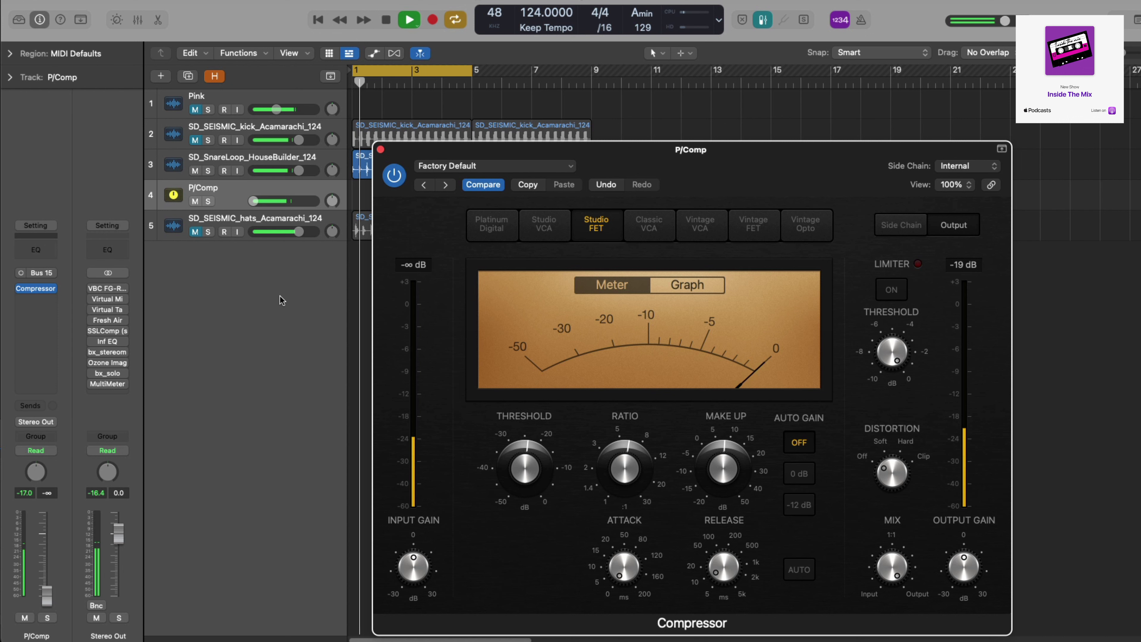
left_click_drag(46, 597, 46, 561)
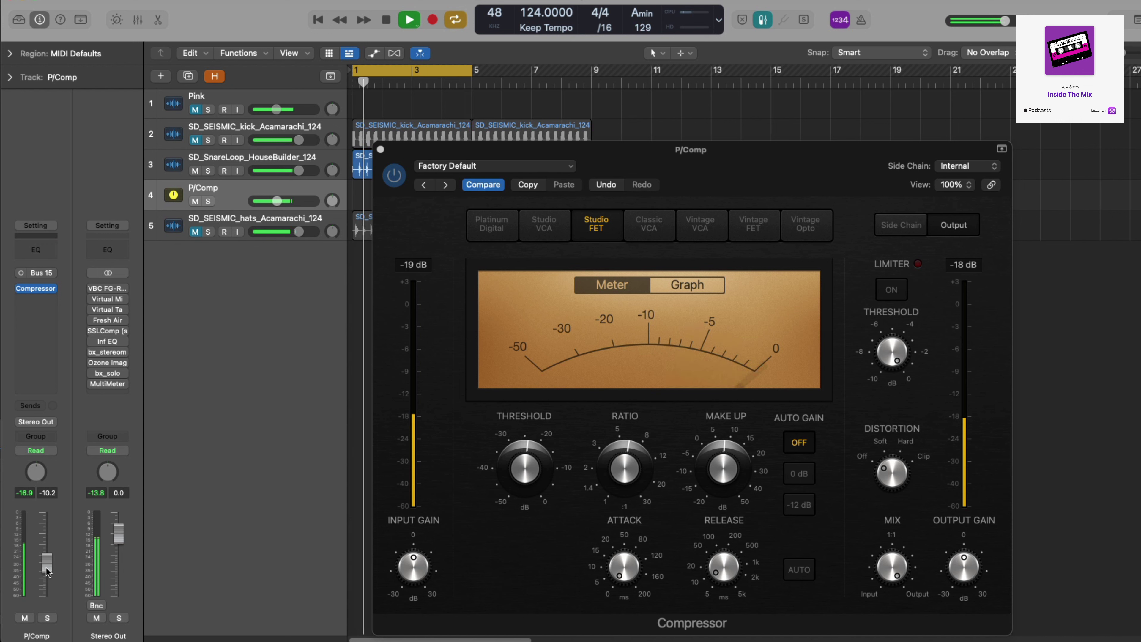
left_click_drag(47, 560, 46, 557)
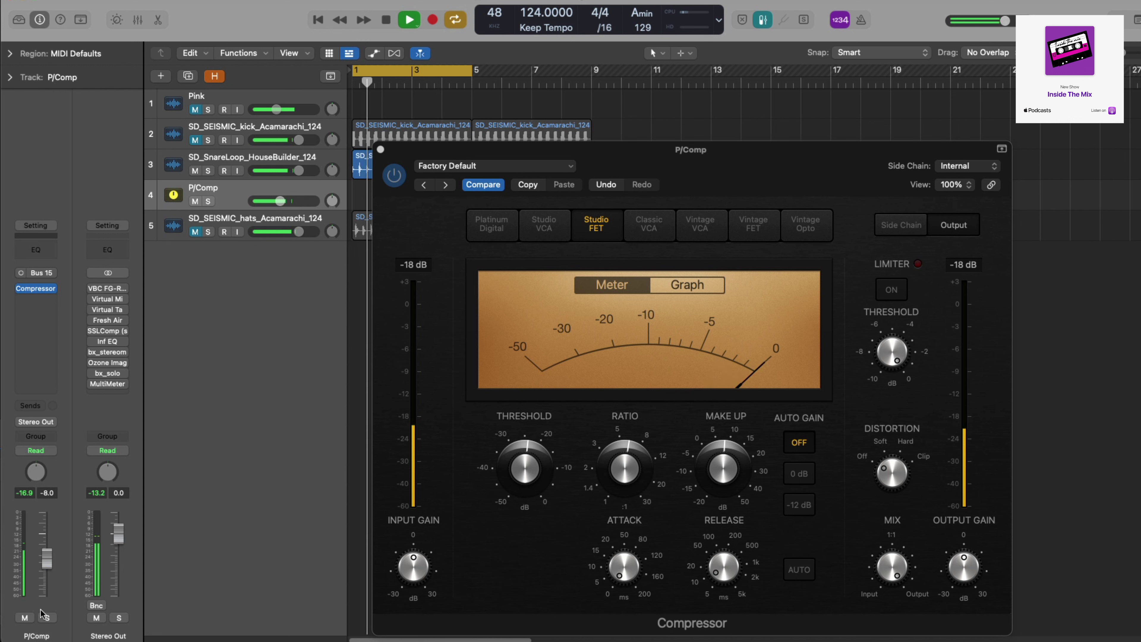
Step: Mute and unmute the P/Comp bus twice to compare the blend
left_click(24, 619)
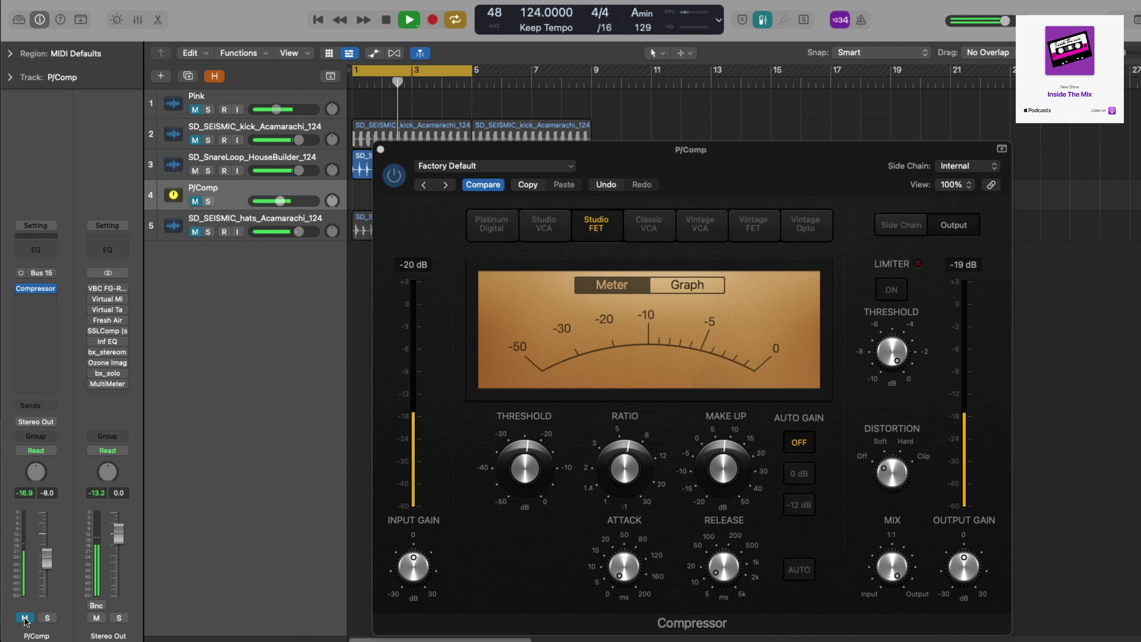
left_click(24, 618)
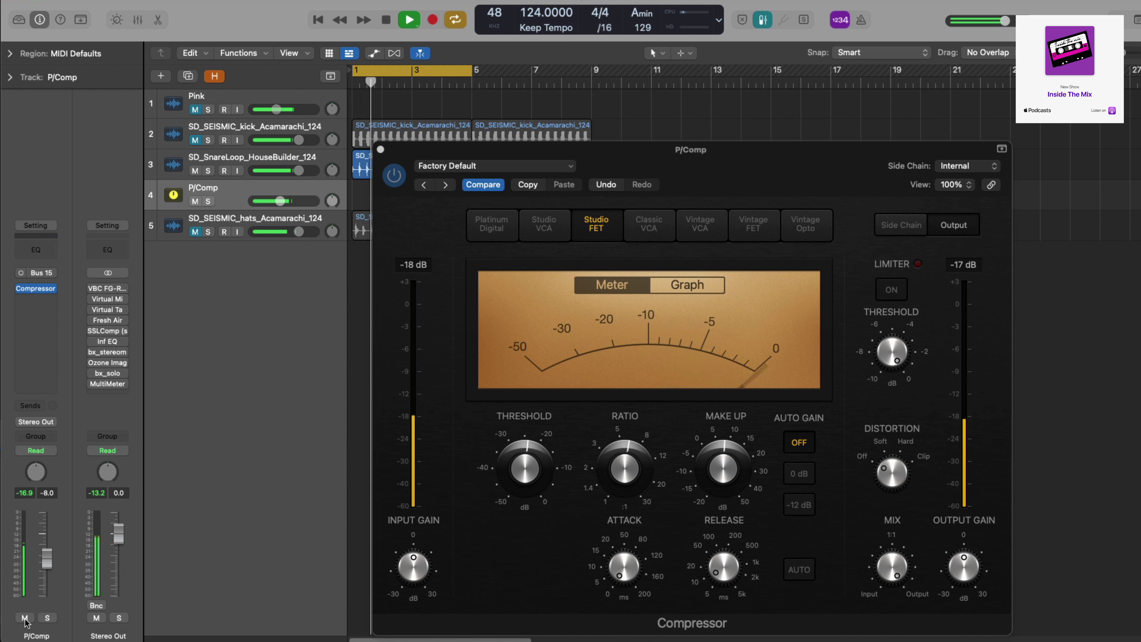
left_click(24, 618)
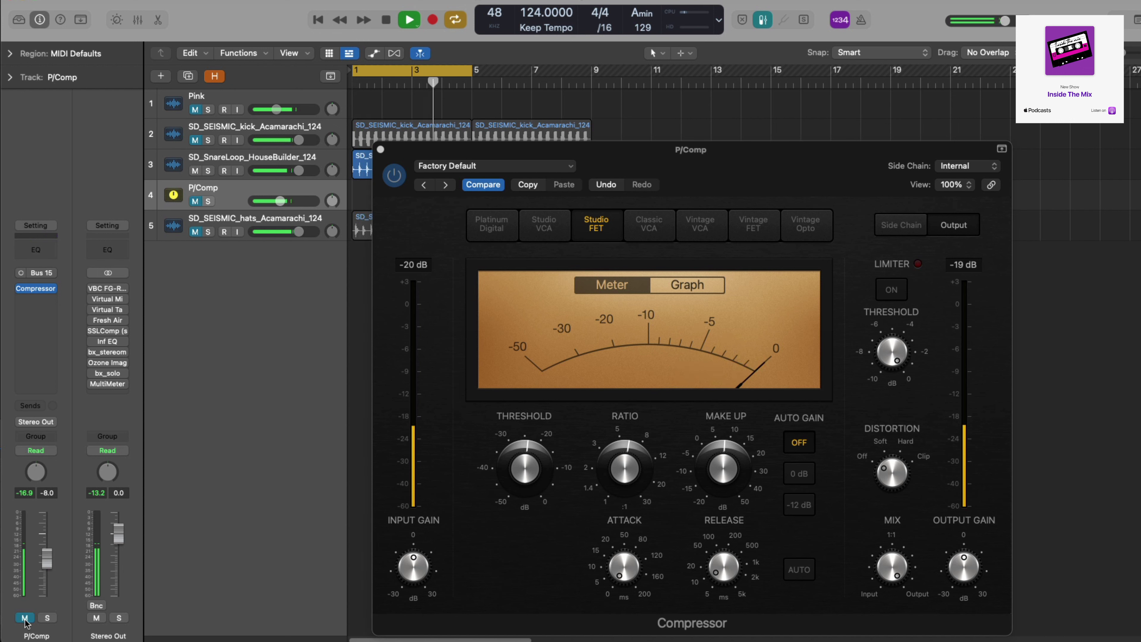
left_click(25, 619)
Step: Unmute the kick track and stretch the cycle range across all eight bars, then audition it
left_click(196, 141)
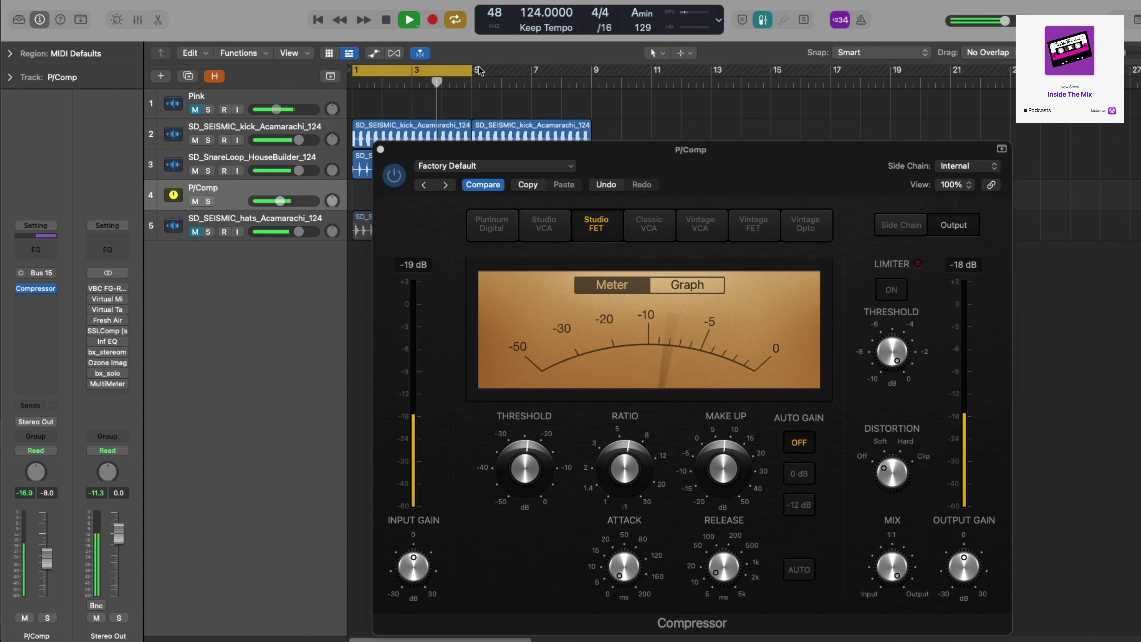
left_click_drag(472, 80, 592, 81)
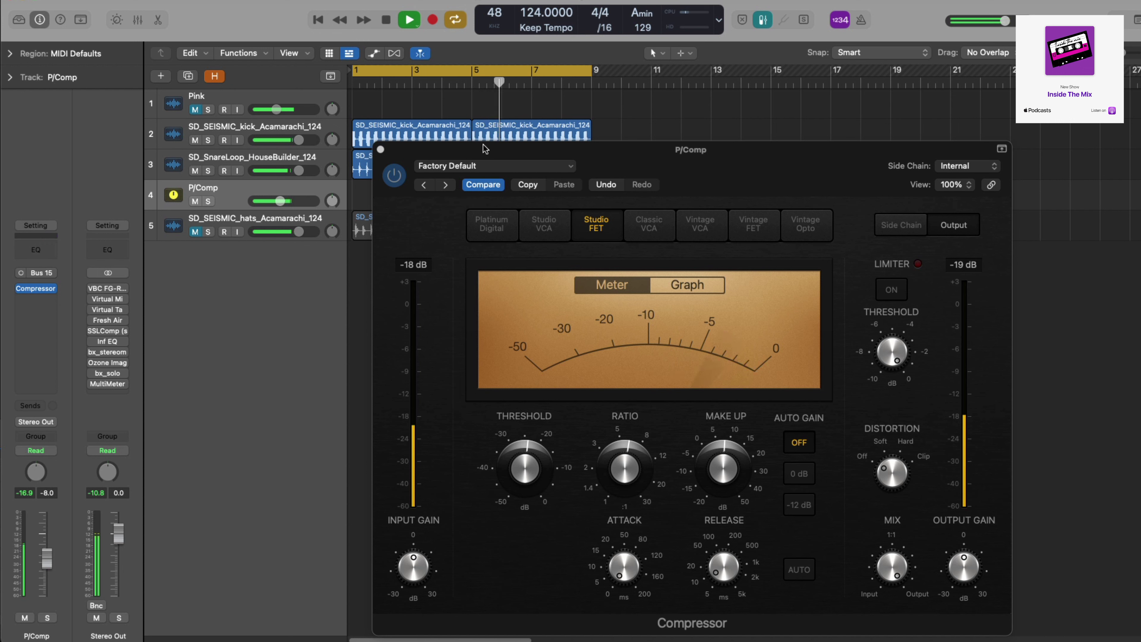
key("space")
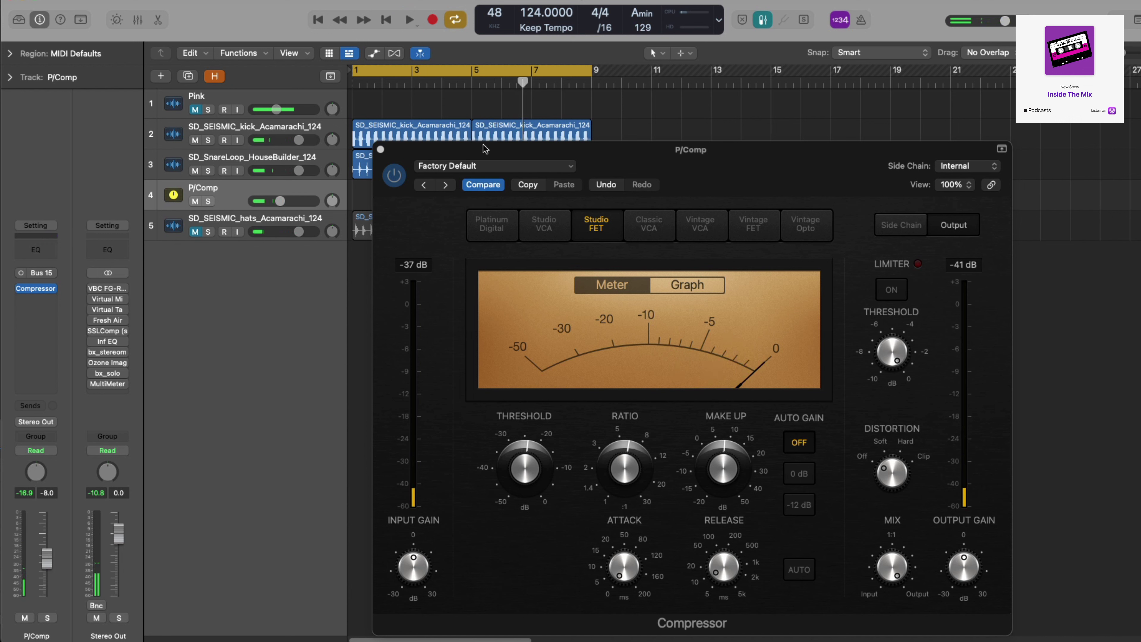
key("space")
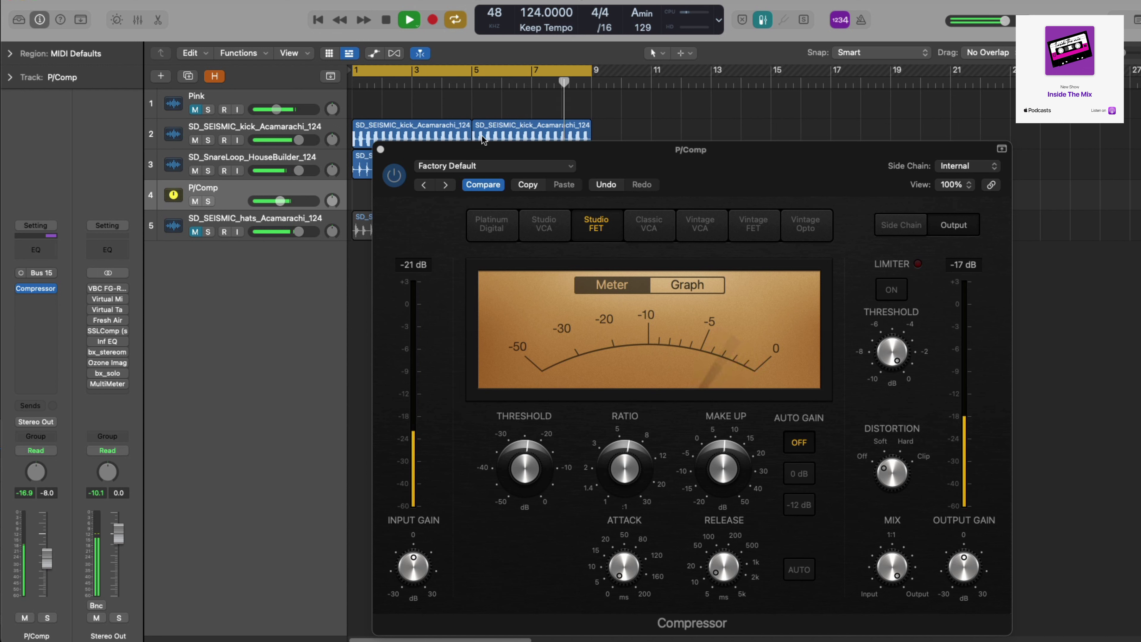
key("space")
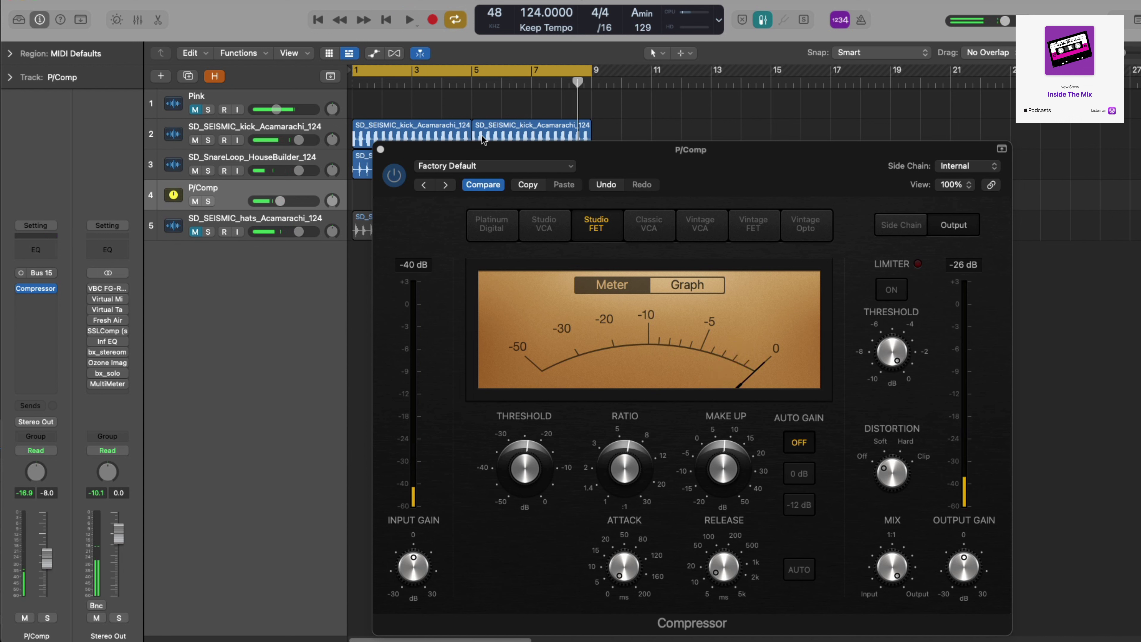